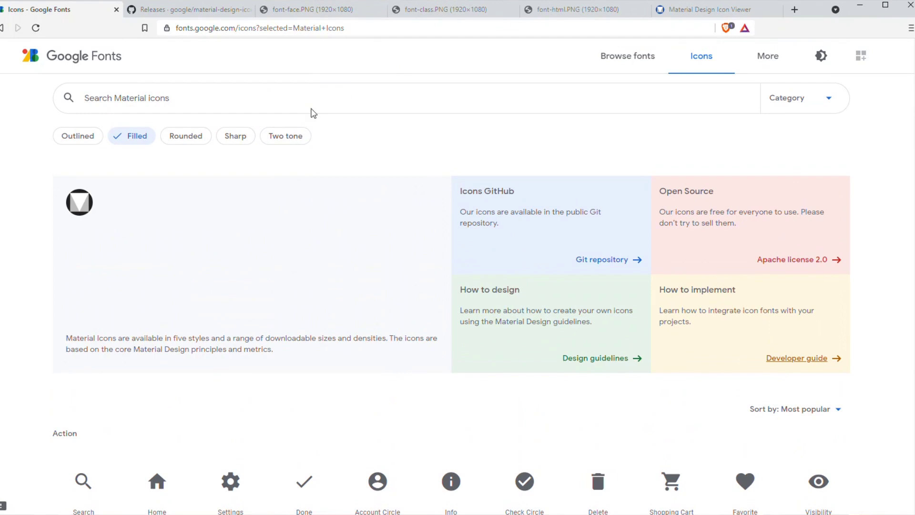
pyautogui.scroll(-5, 417, 118)
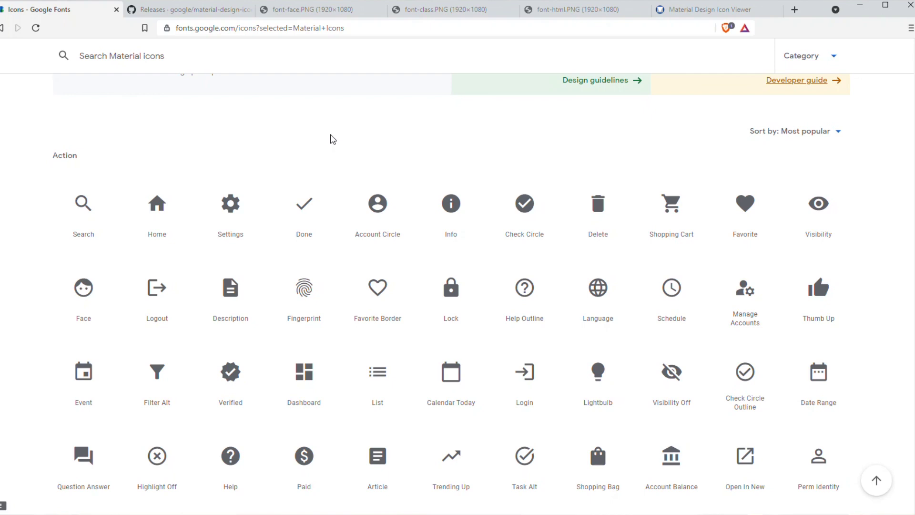
pyautogui.scroll(2, 334, 142)
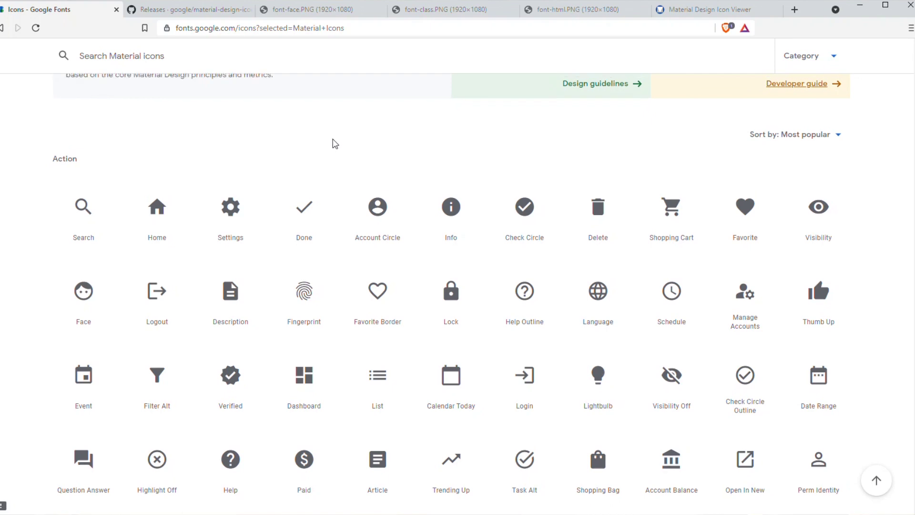
pyautogui.click(324, 12)
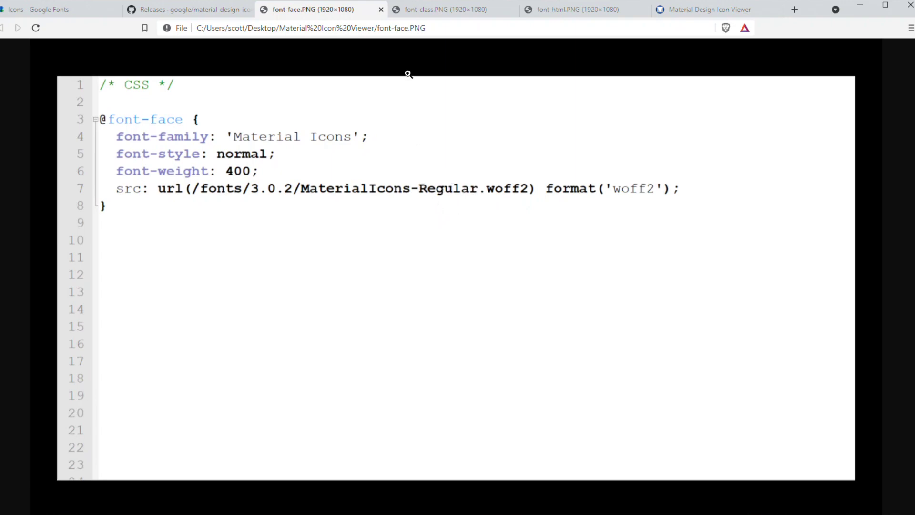
# Compare the font-class.PNG CSS class image with the font-html.PNG usage example, ending on font-html.PNG.
pyautogui.click(460, 12)
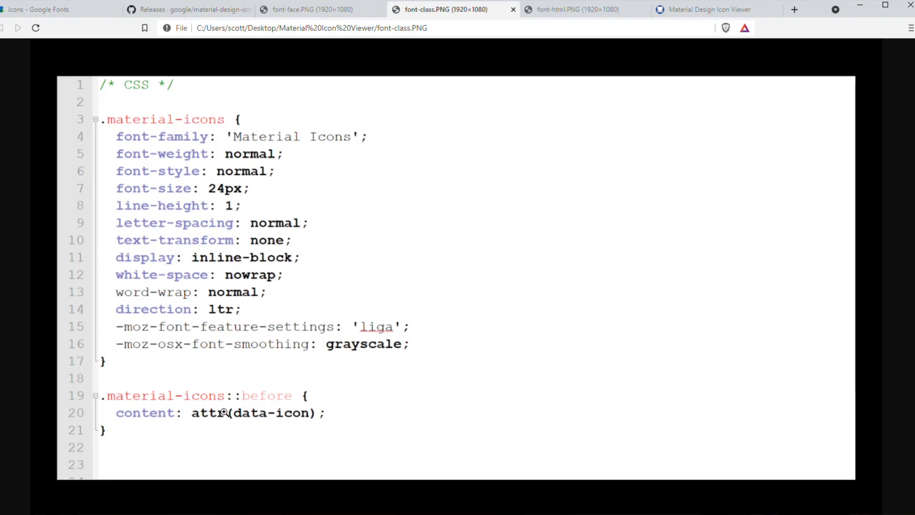
pyautogui.click(590, 13)
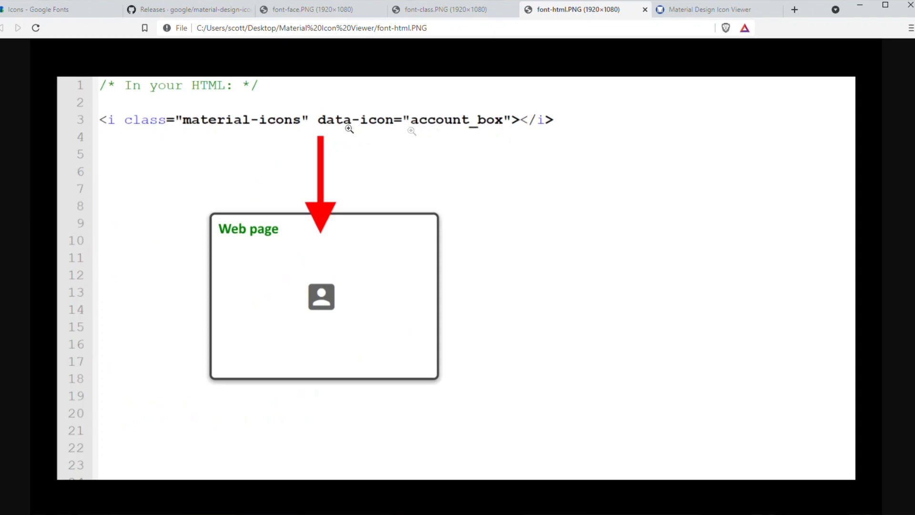
pyautogui.click(458, 15)
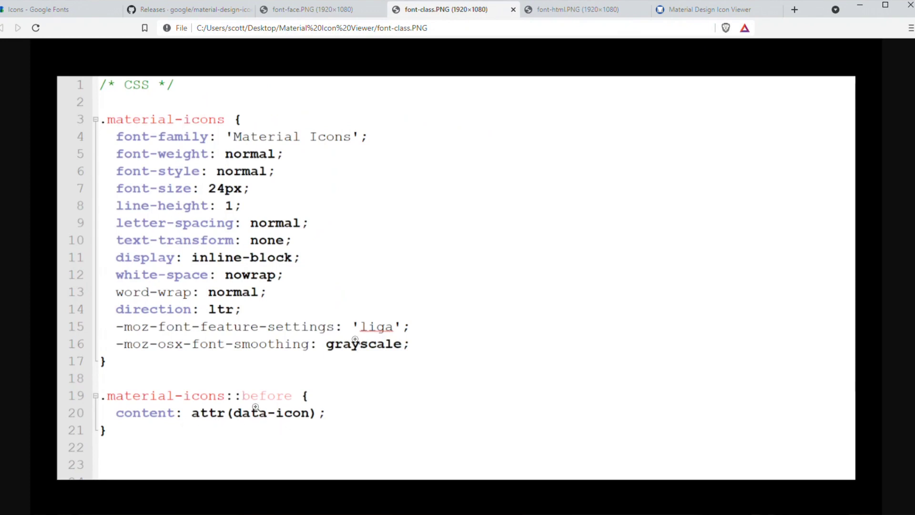
pyautogui.click(577, 13)
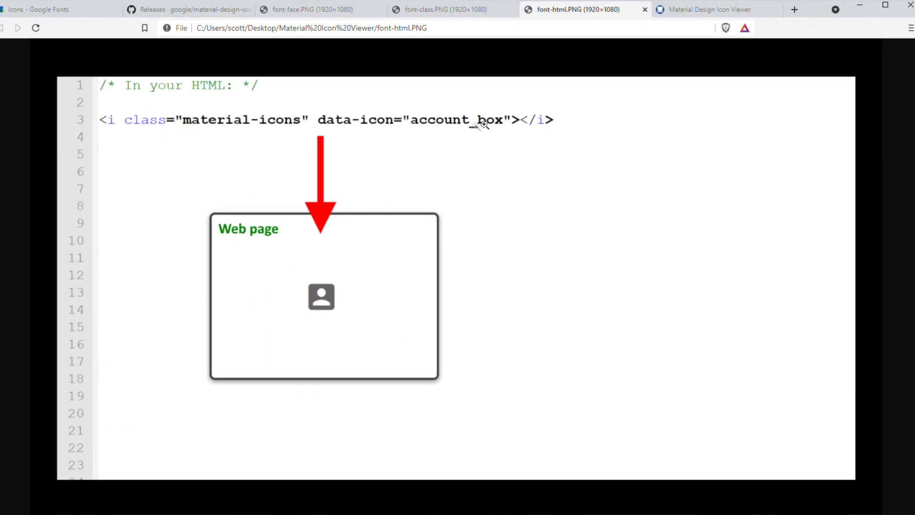
# Search the Google Fonts icons for 'account'.
pyautogui.click(88, 10)
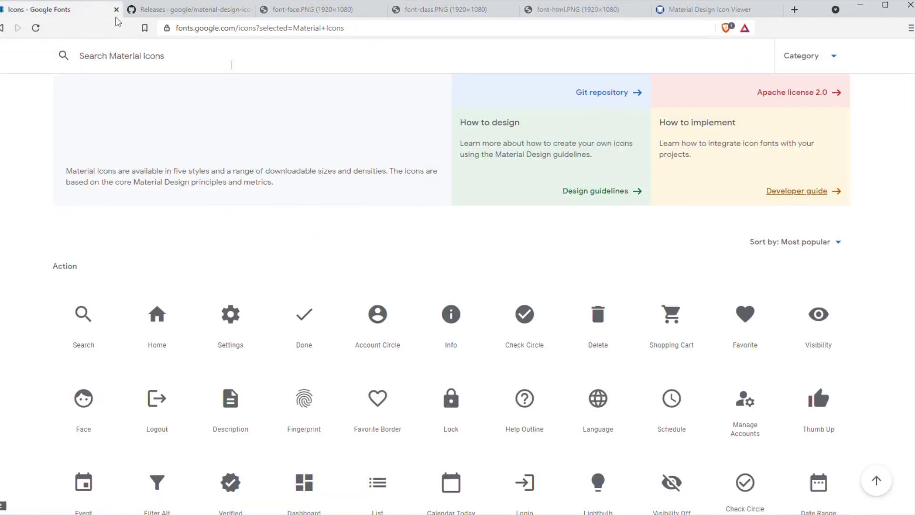
pyautogui.scroll(5, 347, 143)
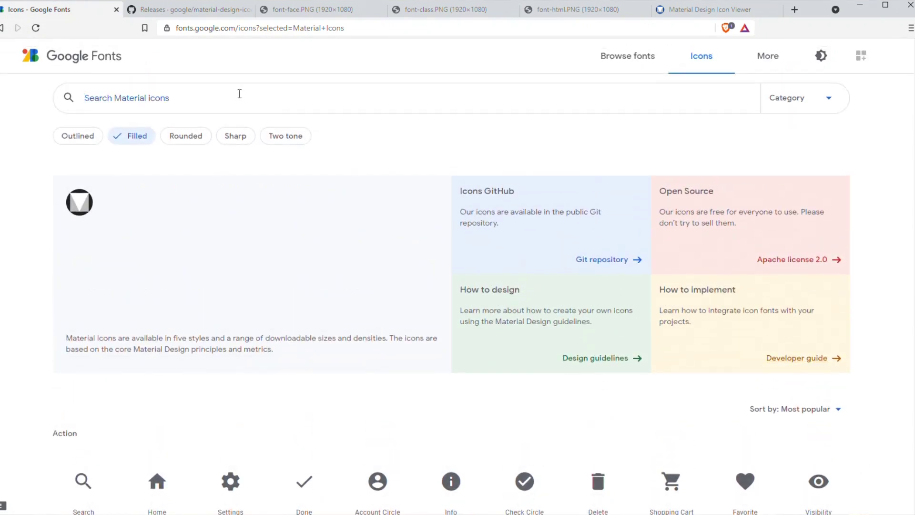
pyautogui.click(240, 94)
pyautogui.write('account')
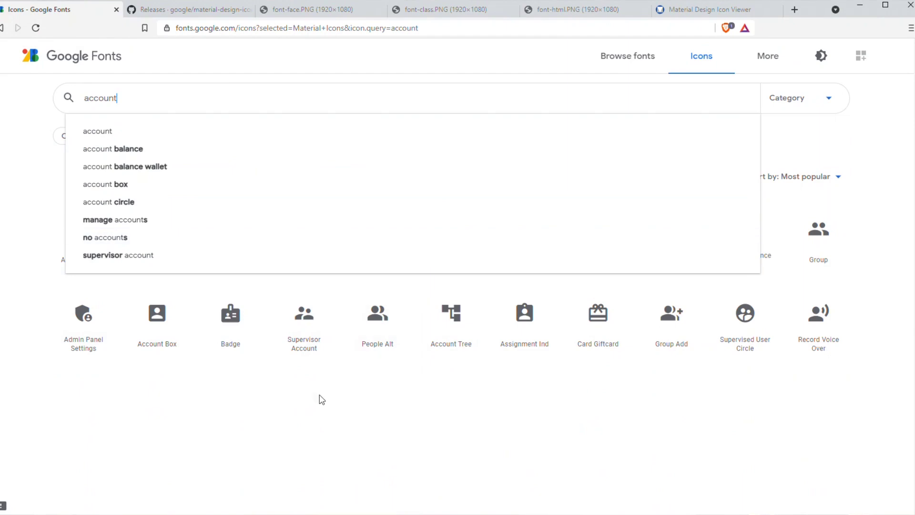
pyautogui.click(273, 414)
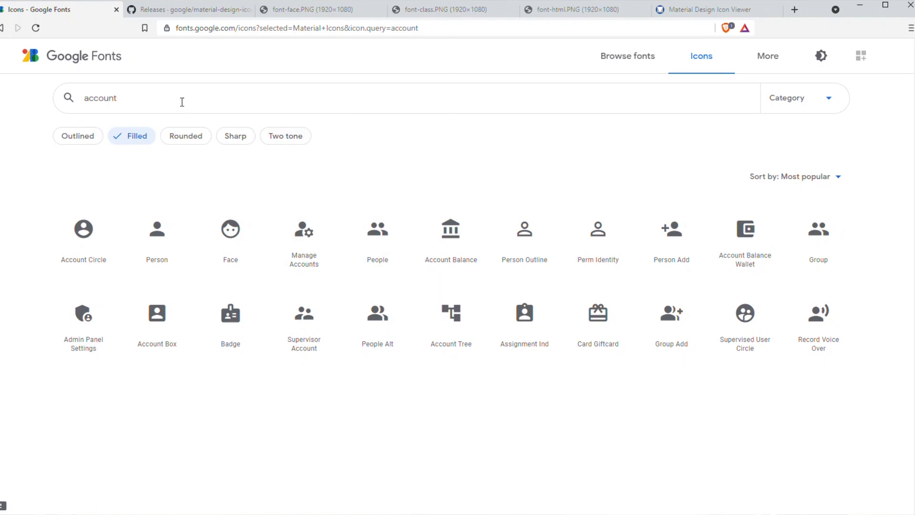
# Replace the search term with 'log' to list log icons like Logout and Login.
pyautogui.doubleClick(150, 99)
pyautogui.press('Escape')
pyautogui.write('log')
pyautogui.press('Escape')
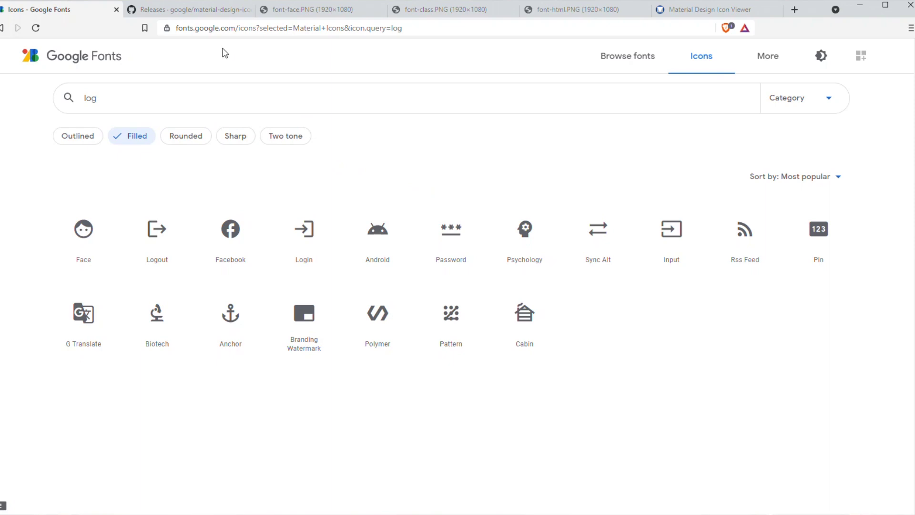
# Download the Material Icons 3.0.2 source code zip from the GitHub releases page.
pyautogui.click(209, 10)
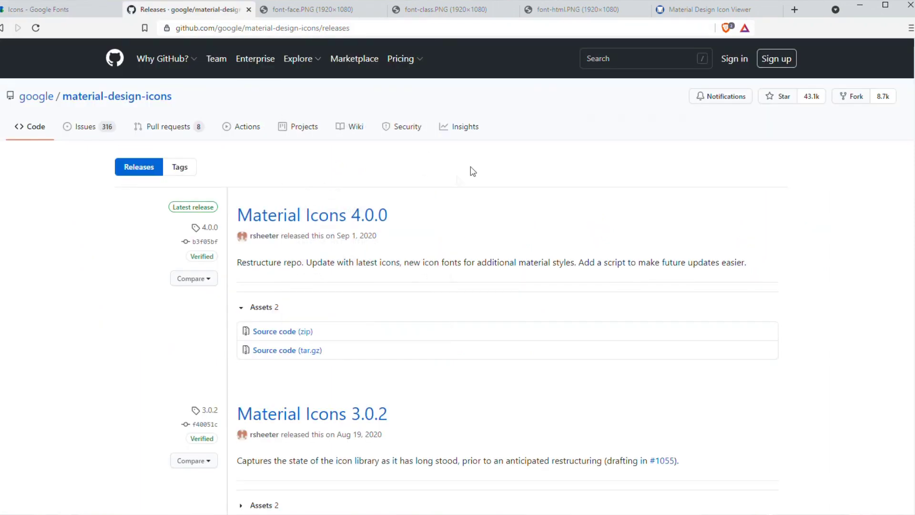
pyautogui.scroll(-1, 436, 222)
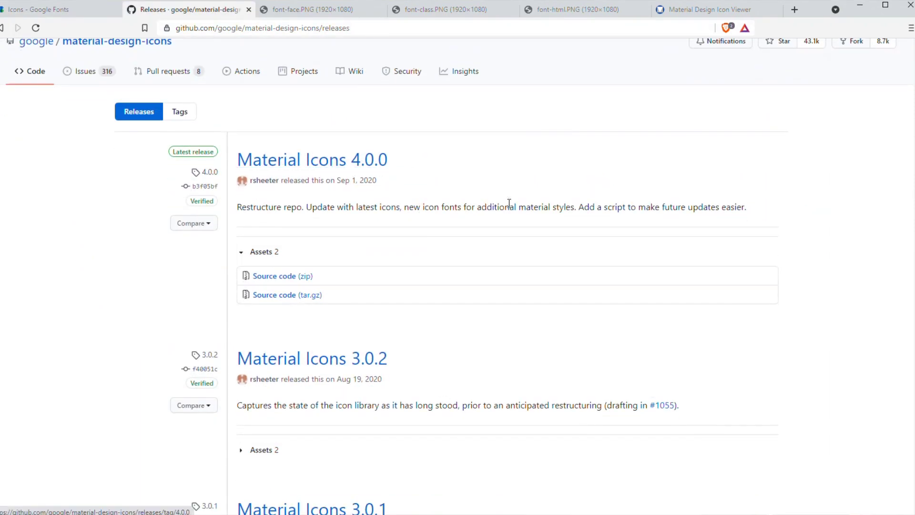
pyautogui.scroll(-3, 509, 204)
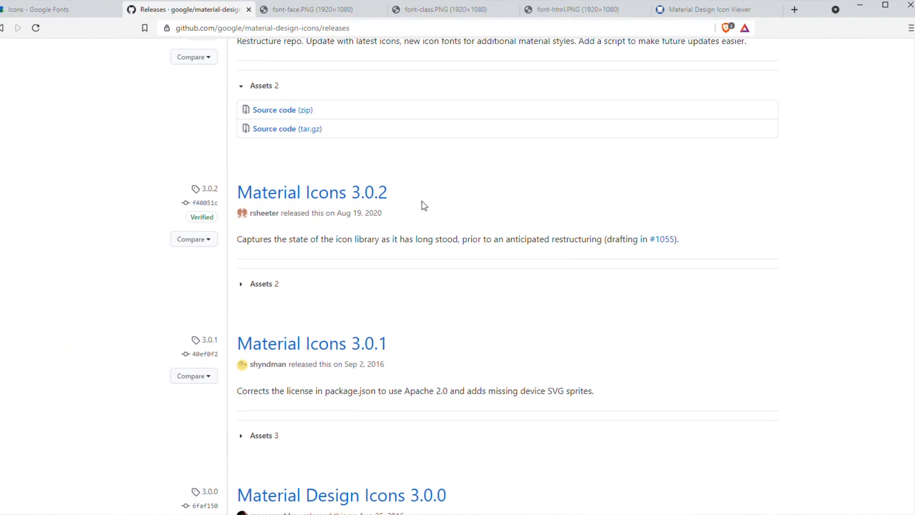
pyautogui.scroll(-2, 423, 205)
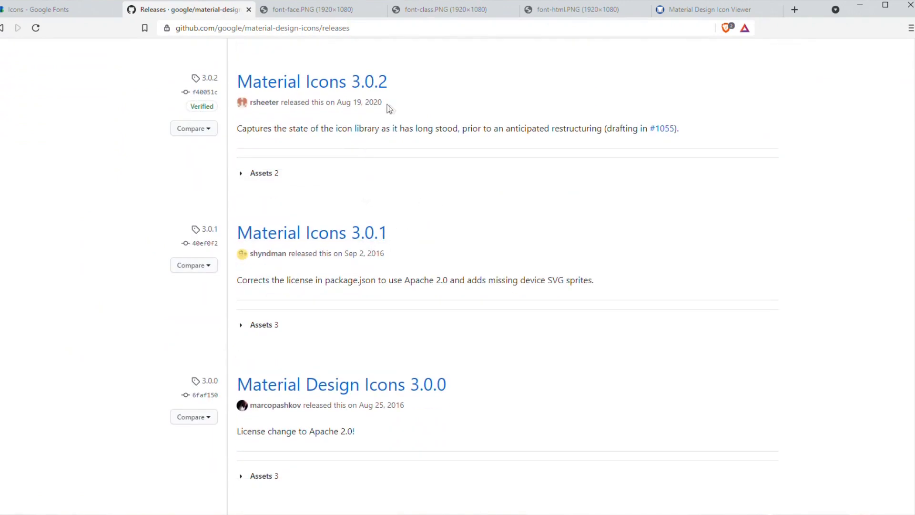
pyautogui.click(262, 176)
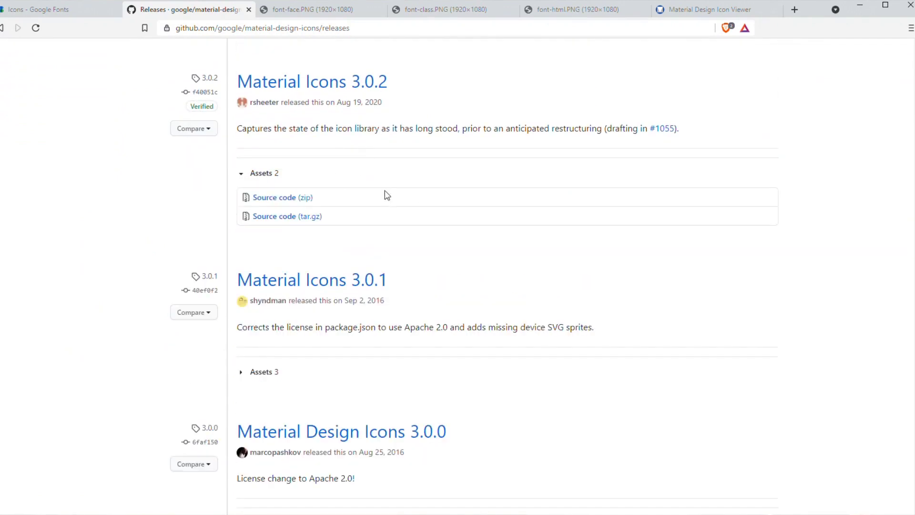
pyautogui.click(298, 197)
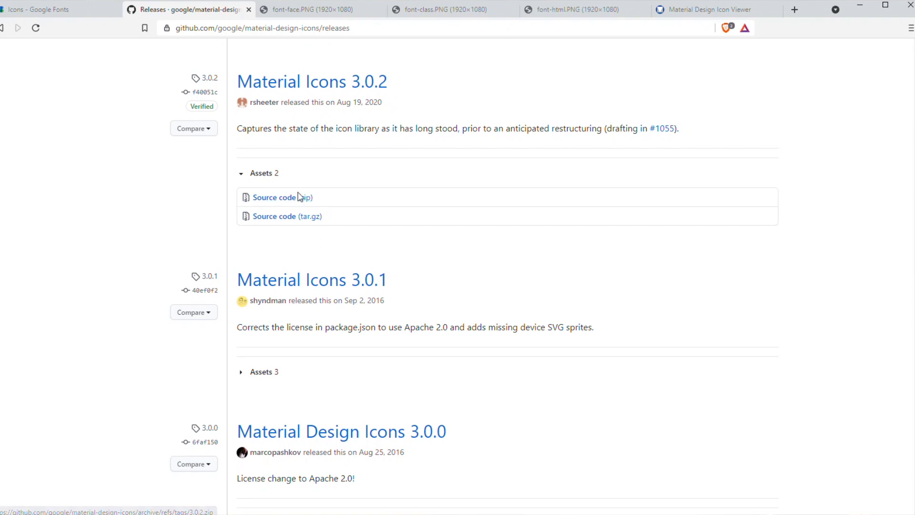
pyautogui.scroll(6, 310, 199)
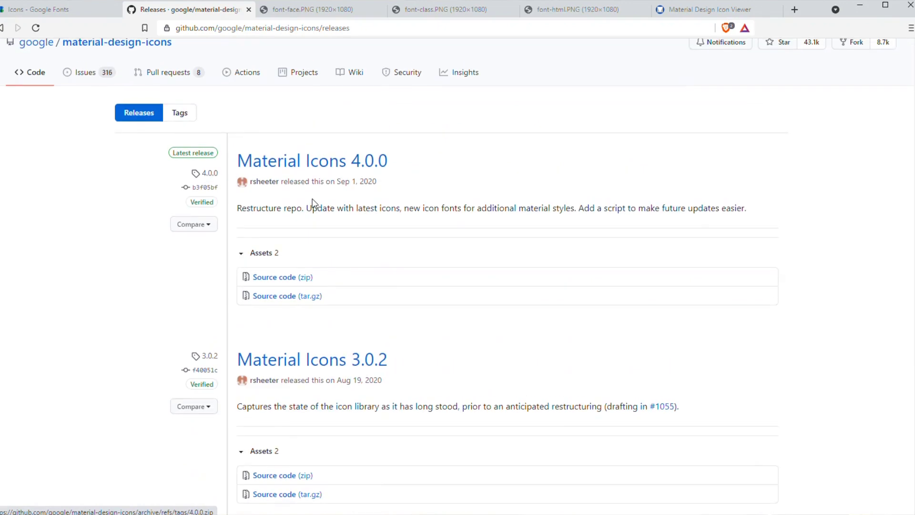
pyautogui.scroll(2, 302, 191)
pyautogui.click(71, 10)
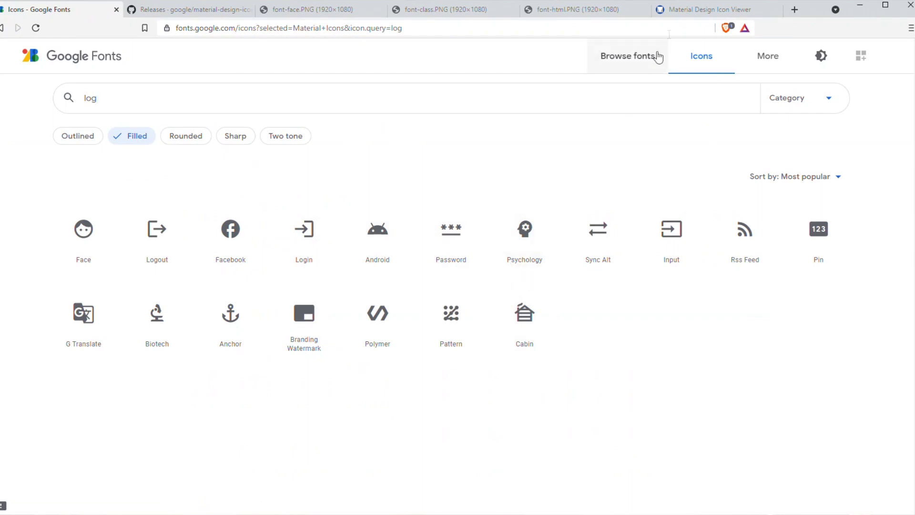
# Bring up the Material Design Icon Viewer page showing 1866 icons for version 4.0.0.
pyautogui.click(689, 10)
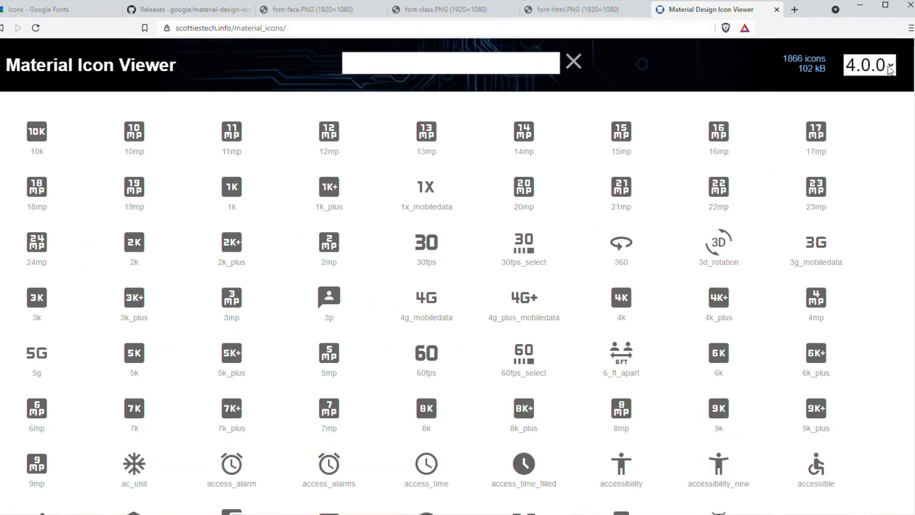
pyautogui.click(868, 66)
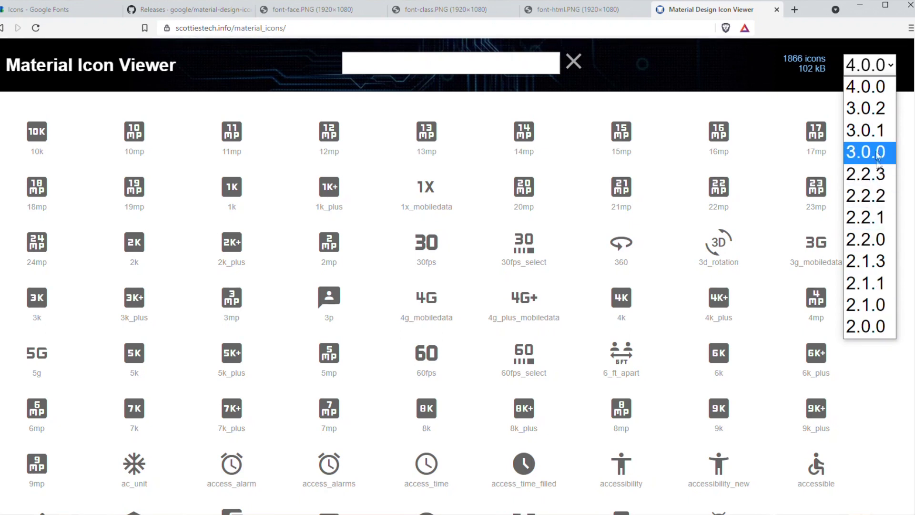
pyautogui.click(885, 88)
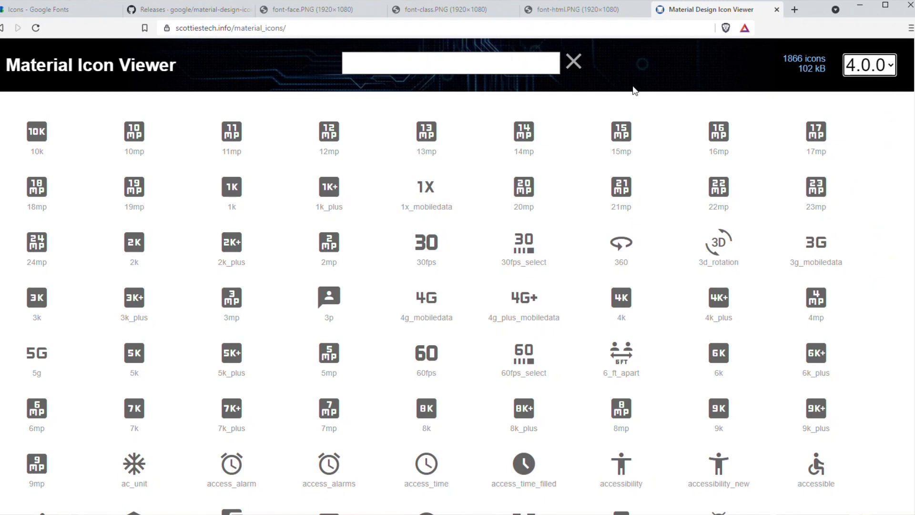
pyautogui.click(526, 67)
pyautogui.write('log')
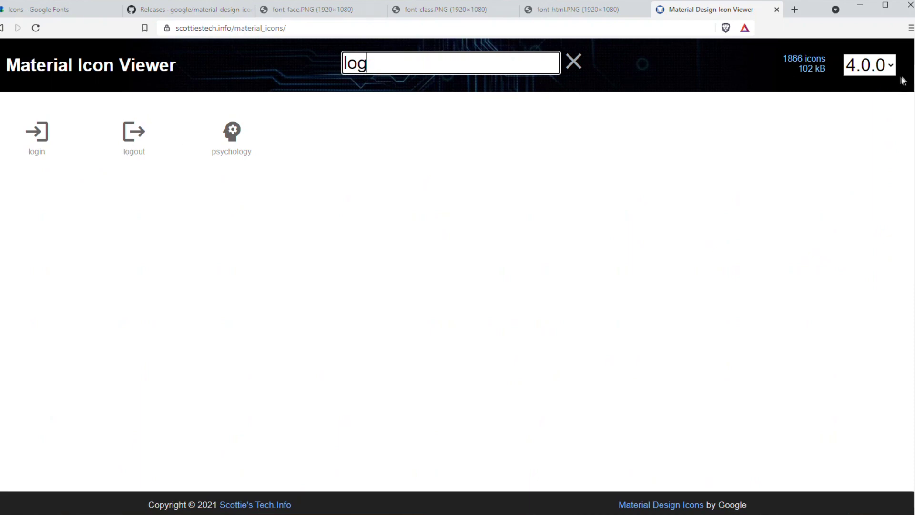
pyautogui.click(887, 70)
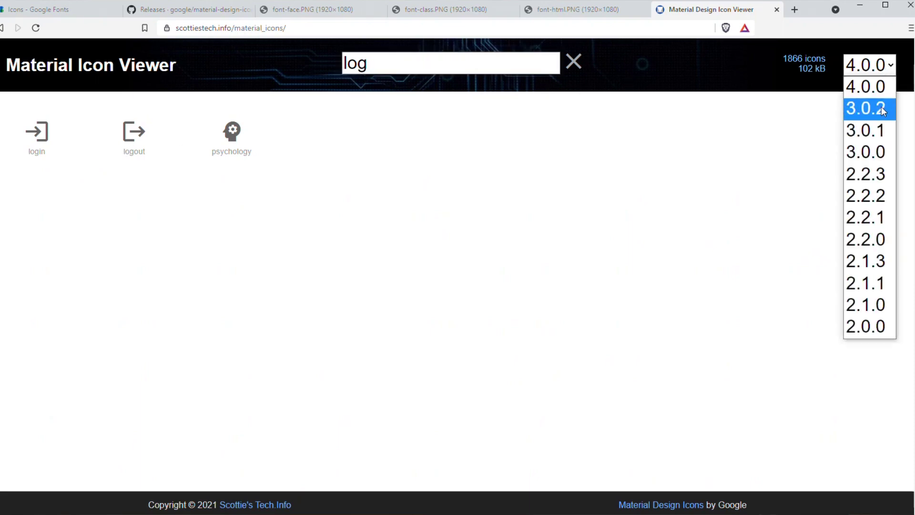
pyautogui.click(882, 108)
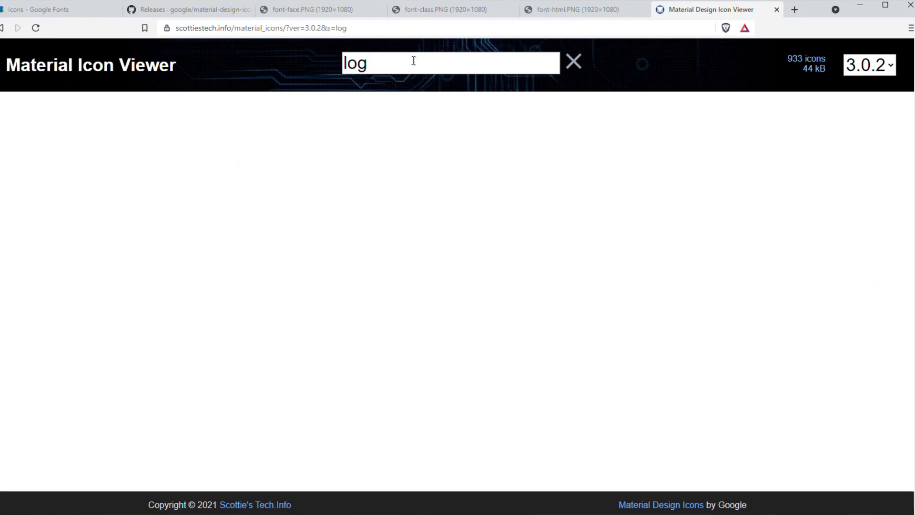
pyautogui.click(887, 70)
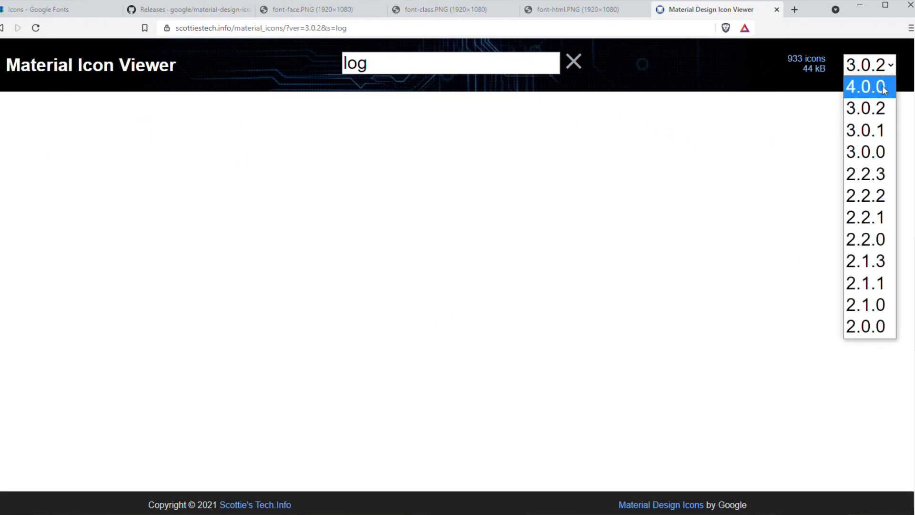
pyautogui.click(881, 85)
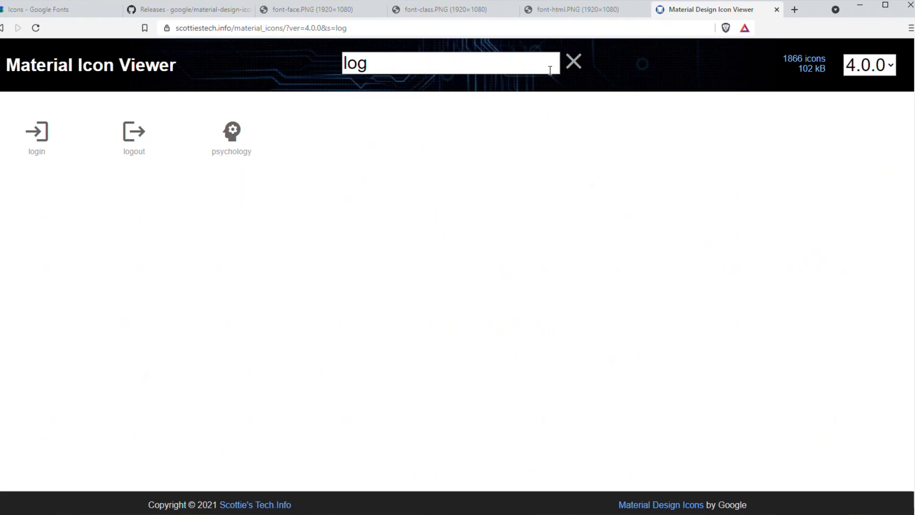
pyautogui.click(573, 61)
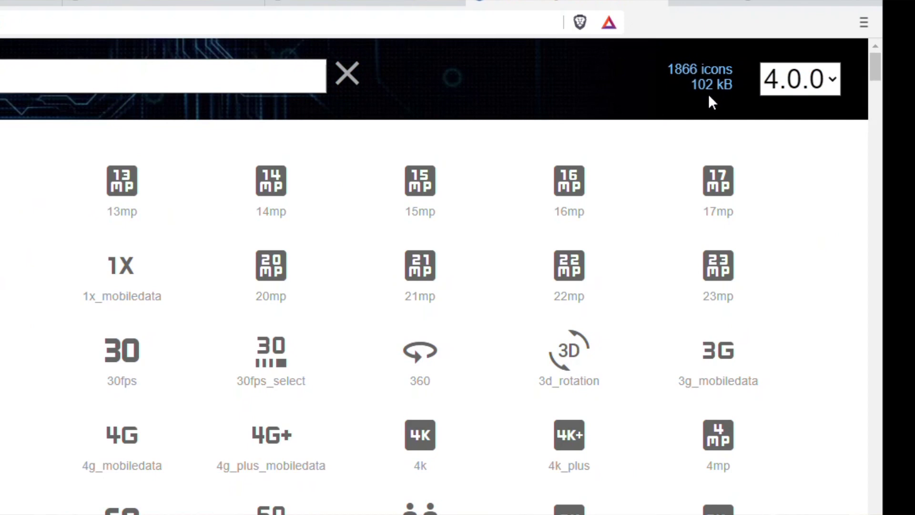
# Switch the icon font version to 3.0.2, then to 2.0.0.
pyautogui.click(824, 90)
pyautogui.click(817, 143)
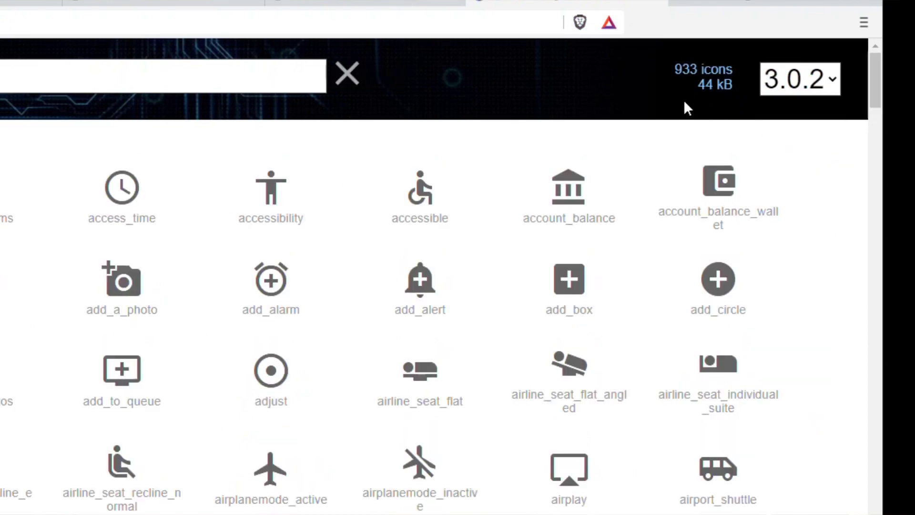
pyautogui.click(825, 92)
pyautogui.click(817, 479)
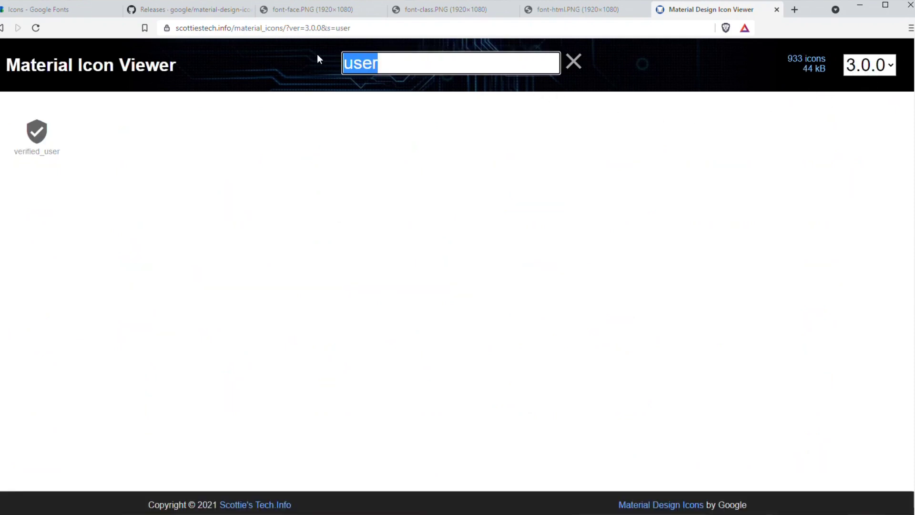
# Search 'account' and cycle the version through 4.0.0 and 2.0.0, back to 4.0.0.
pyautogui.write('acc')
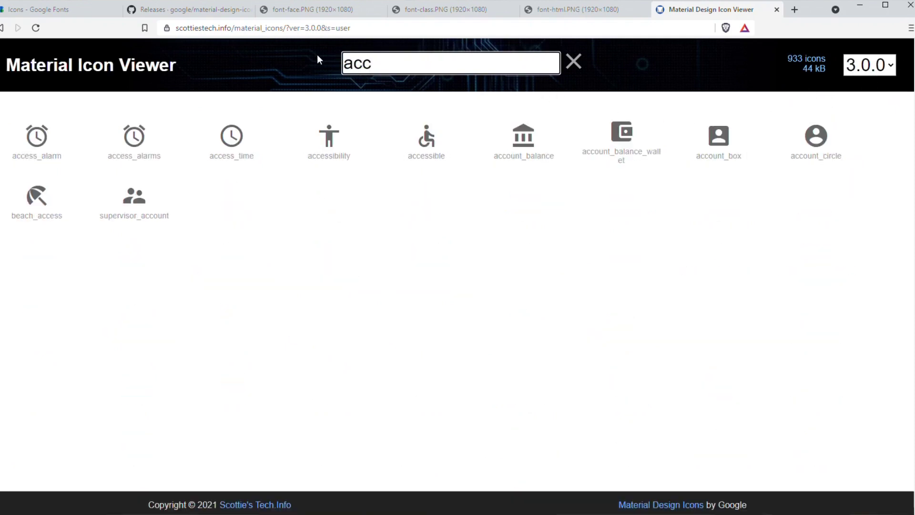
pyautogui.write('ount')
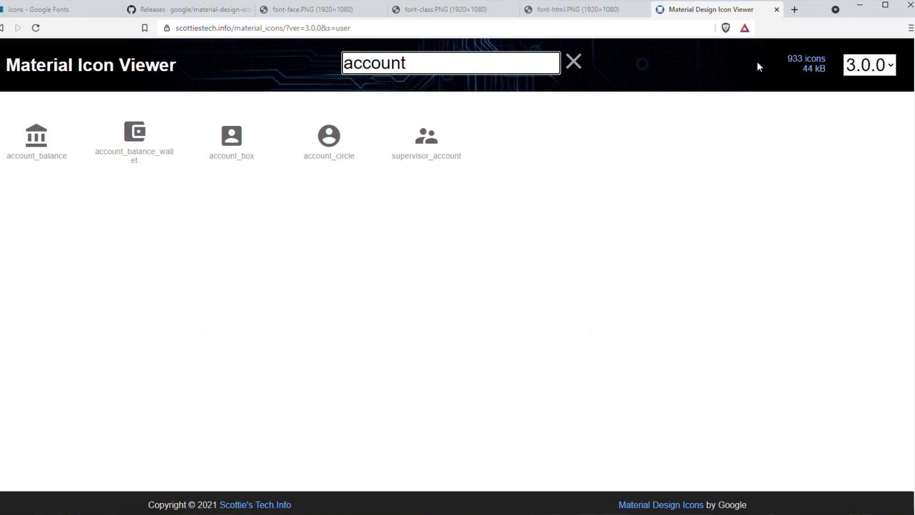
pyautogui.click(875, 71)
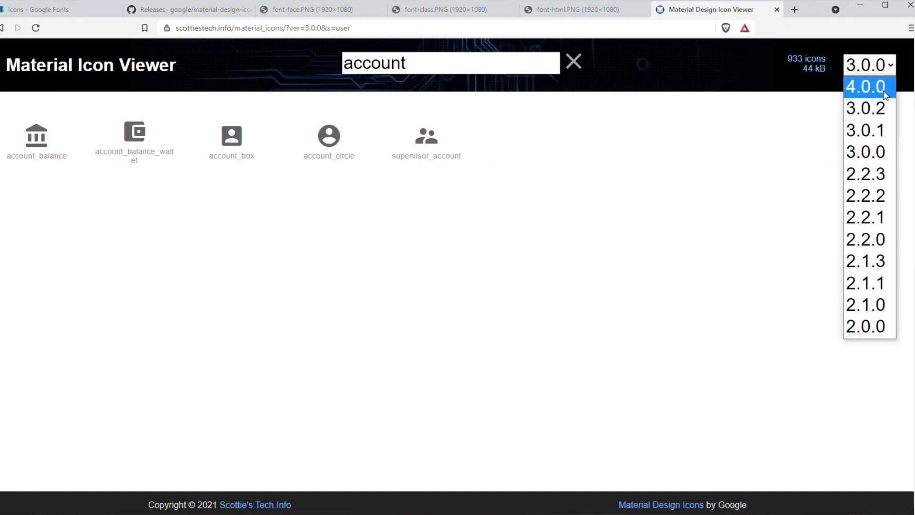
pyautogui.click(884, 93)
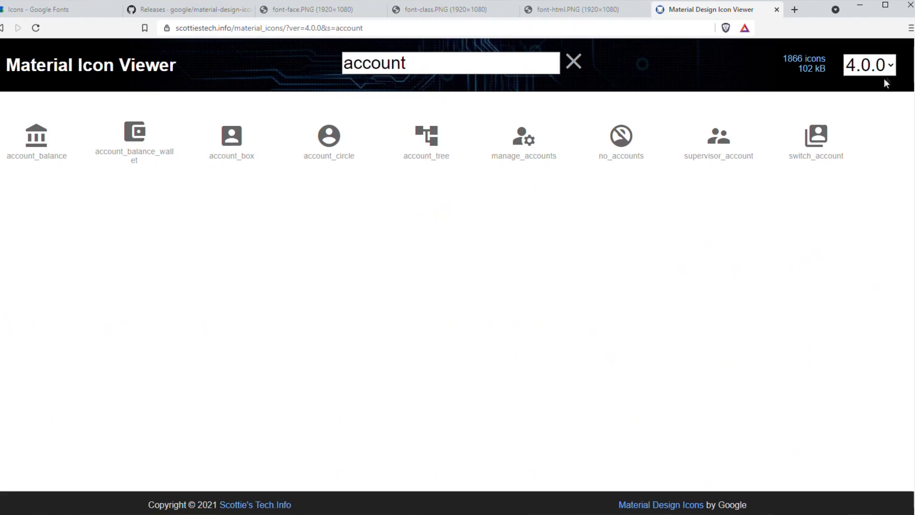
pyautogui.click(894, 71)
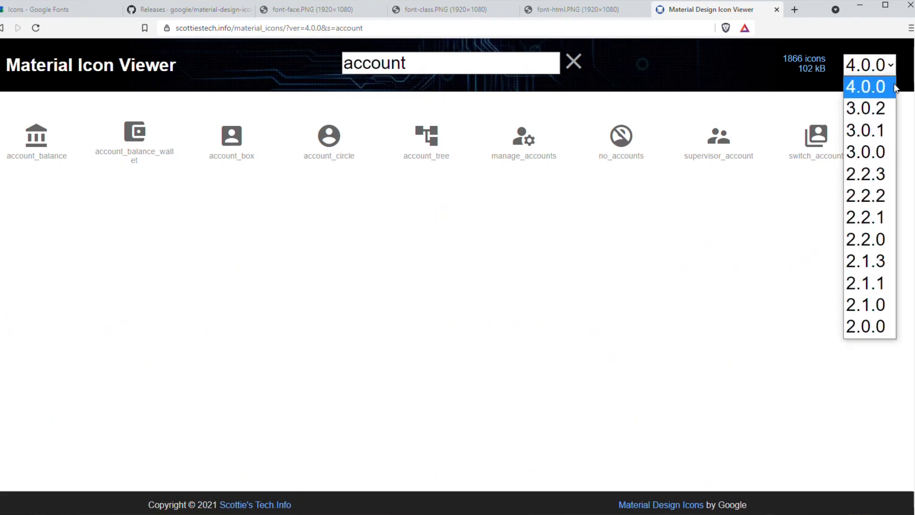
pyautogui.click(892, 324)
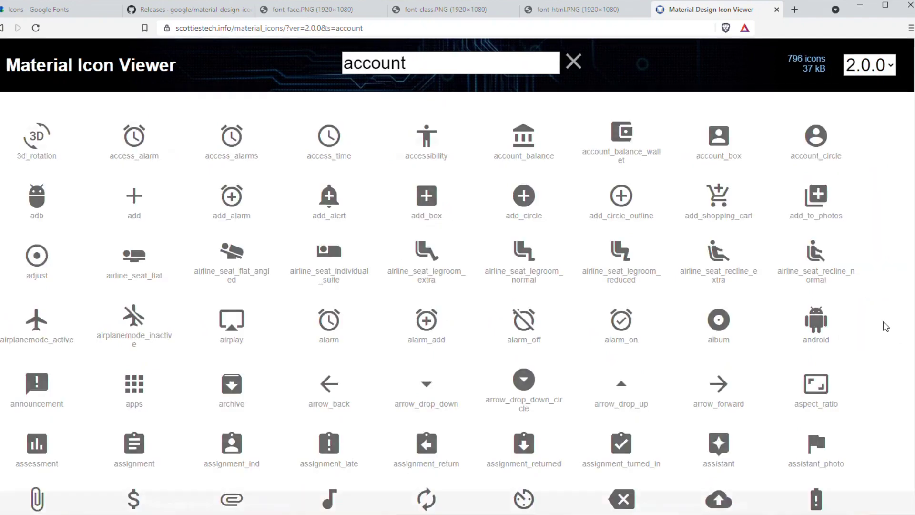
pyautogui.click(886, 70)
pyautogui.click(888, 87)
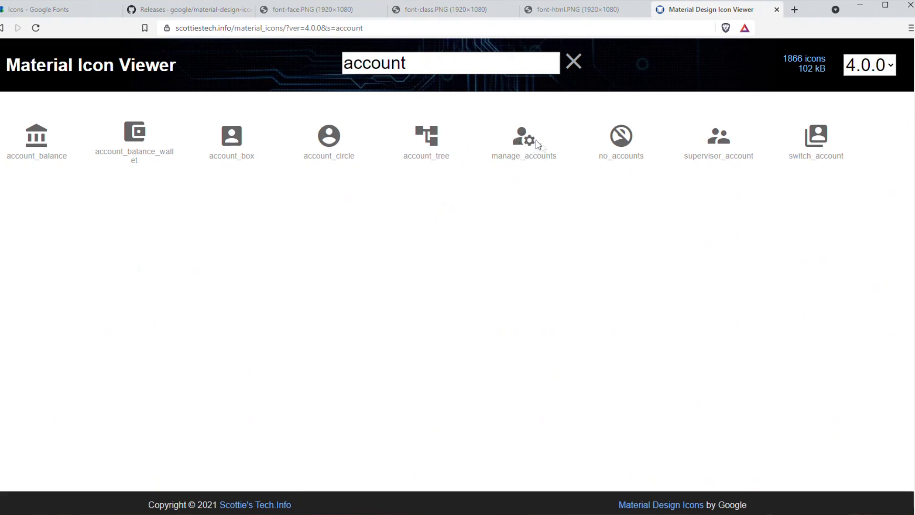
# Switch the icon font version to 3.0.2, narrowing the account results to five icons.
pyautogui.click(868, 71)
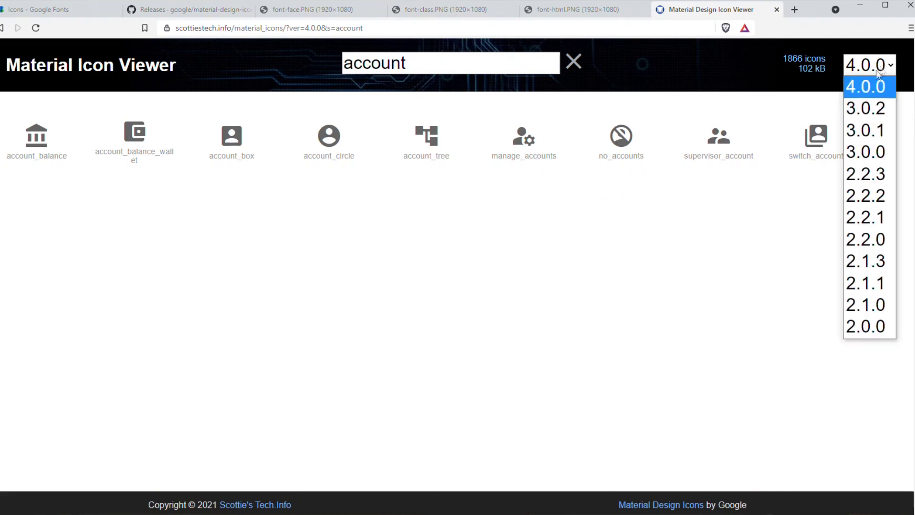
pyautogui.click(872, 106)
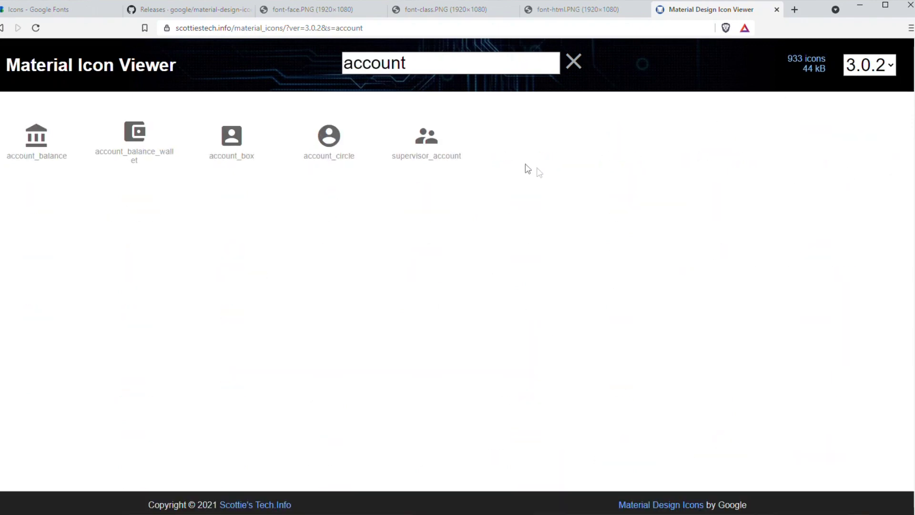